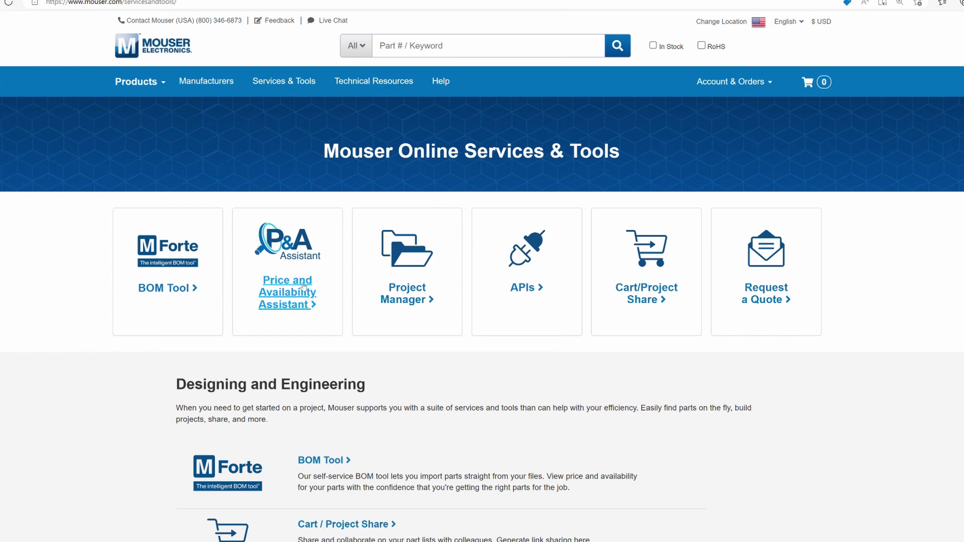
Step: Open Mouser's Price and Availability Assistant page and review its three entry sections
left_click(287, 293)
scroll(301, 288, "down", 3)
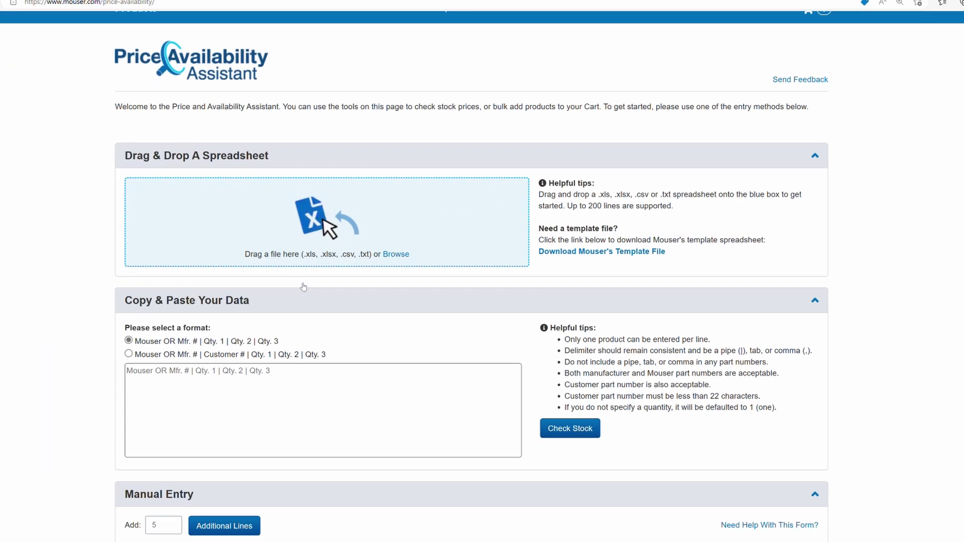
scroll(301, 288, "down", 2)
scroll(304, 287, "down", 1)
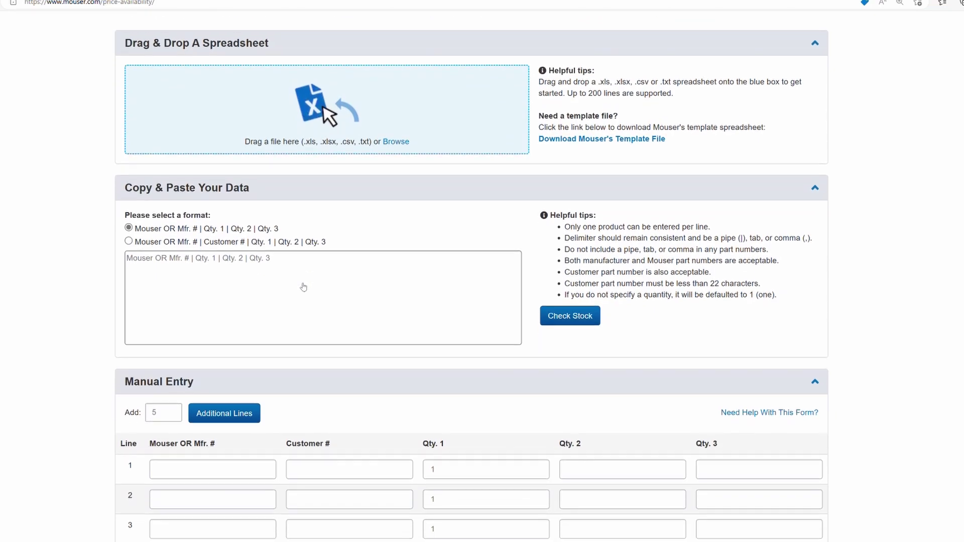
scroll(303, 287, "down", 1)
scroll(303, 287, "down", 1)
scroll(303, 286, "down", 1)
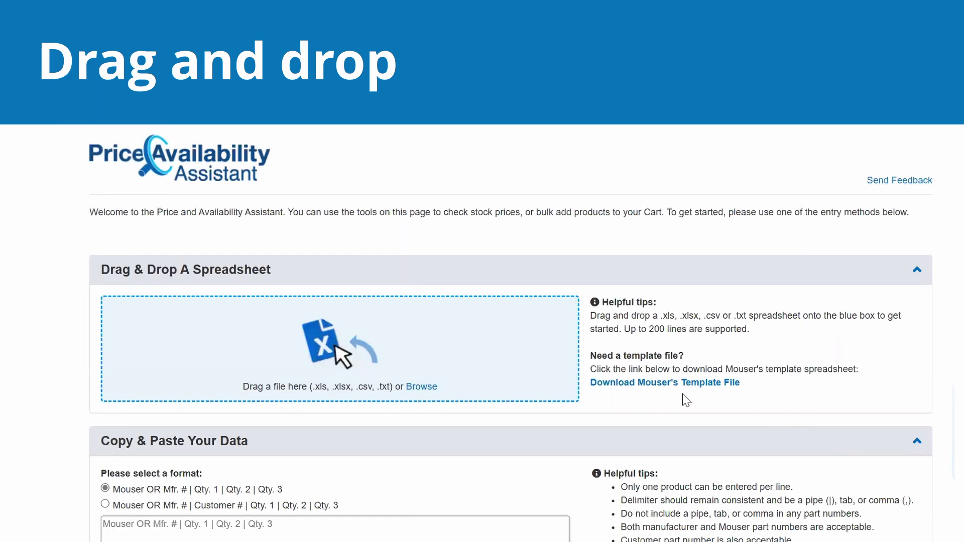
Step: Drag a spreadsheet of parts onto the assistant's Drag & Drop upload box
left_click_drag(681, 392, 368, 353)
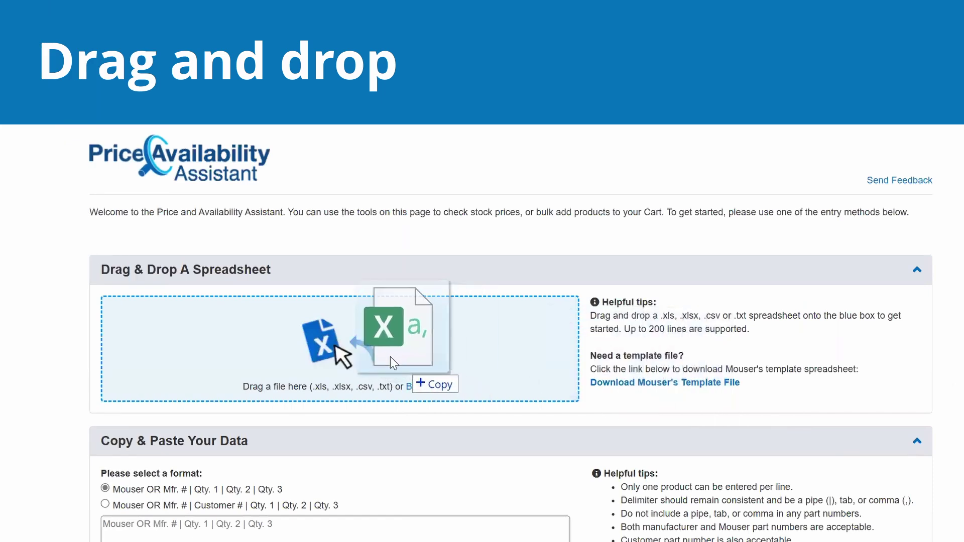